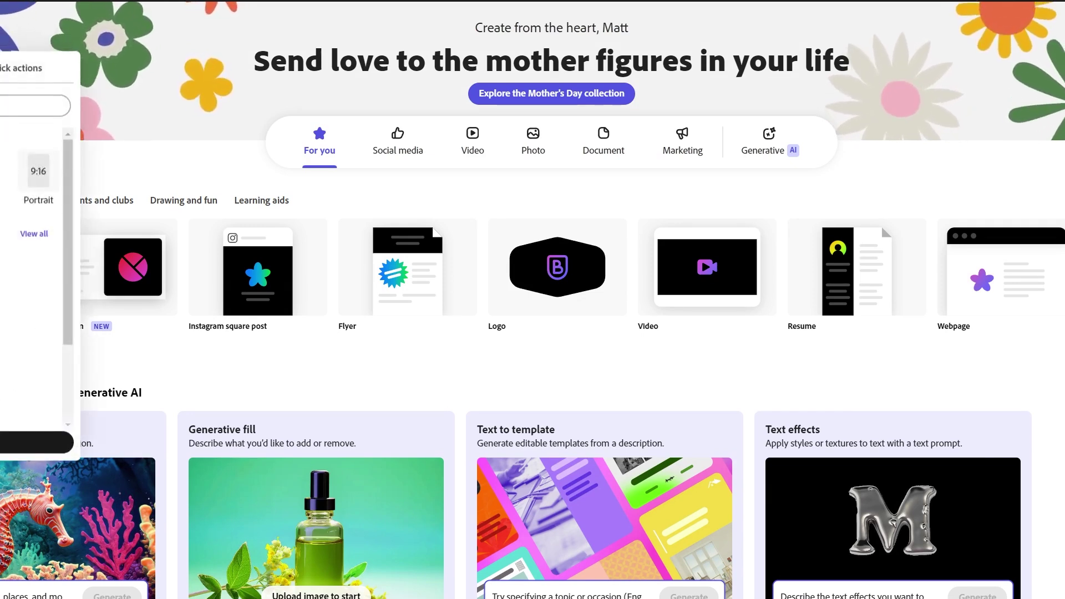
- Bring up the Quick actions search on the Adobe Express home page
click(3, 81)
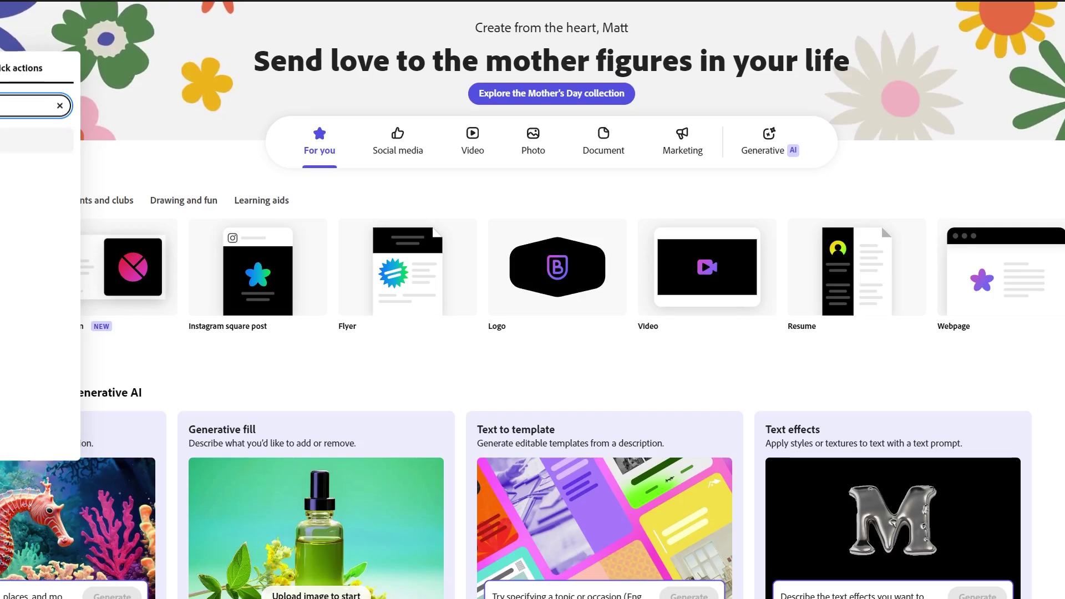
- Launch the Animate from audio quick action into its character gallery
key(Return)
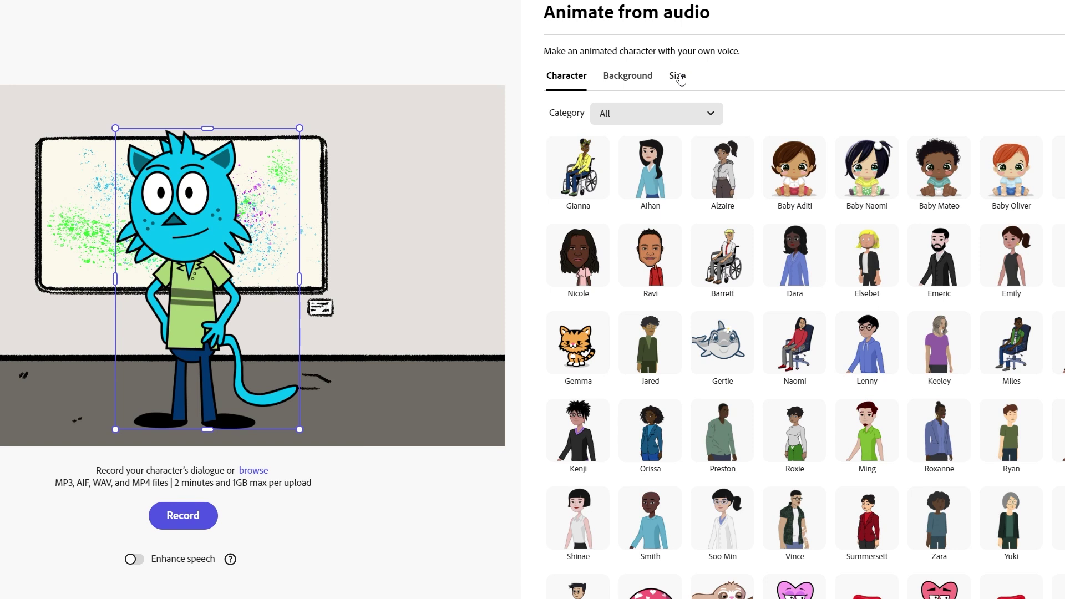
scroll(761, 273, down, 3)
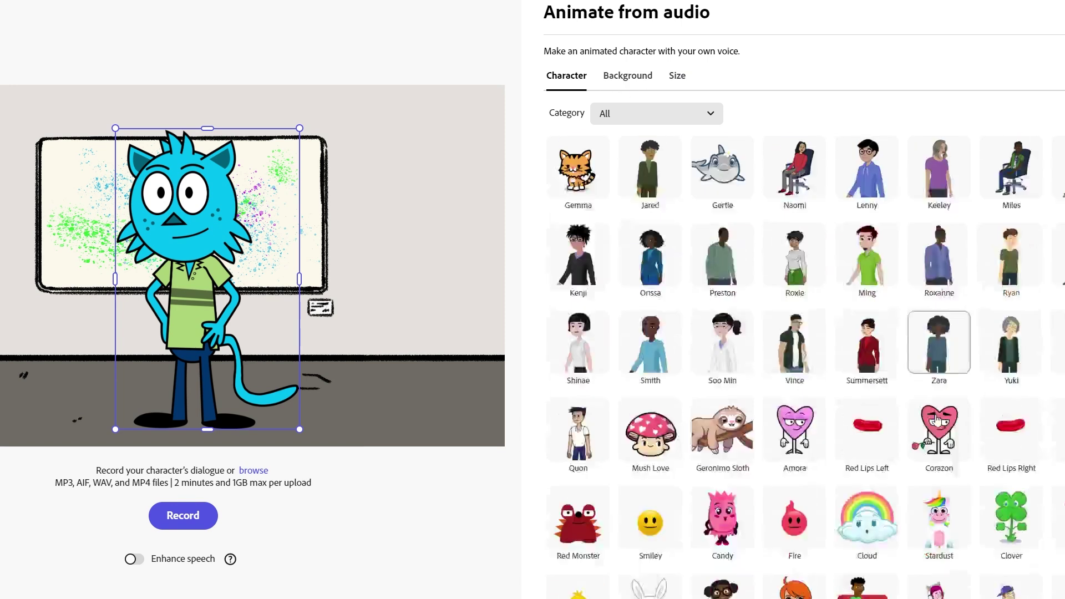
scroll(924, 358, down, 3)
scroll(933, 391, down, 3)
scroll(932, 402, down, 3)
scroll(932, 402, down, 5)
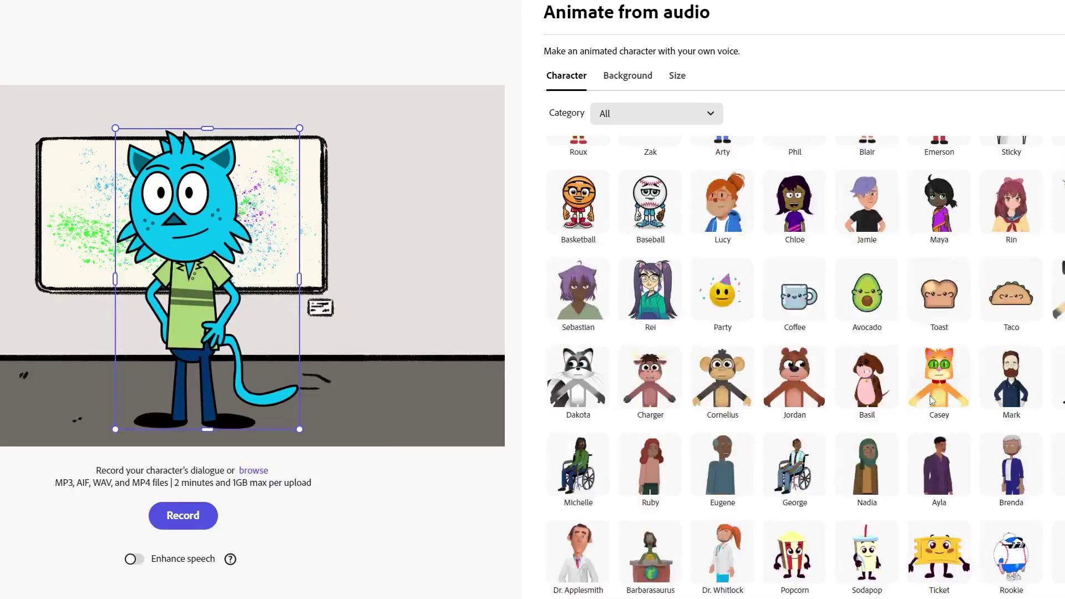
scroll(931, 400, down, 2)
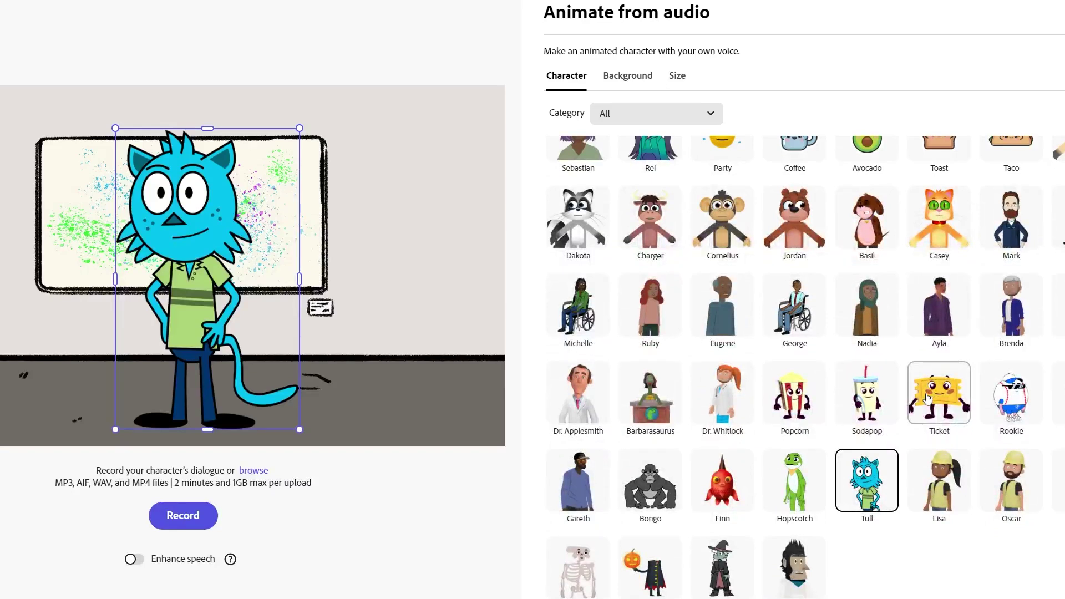
scroll(930, 404, up, 1)
scroll(932, 412, up, 3)
scroll(934, 425, up, 3)
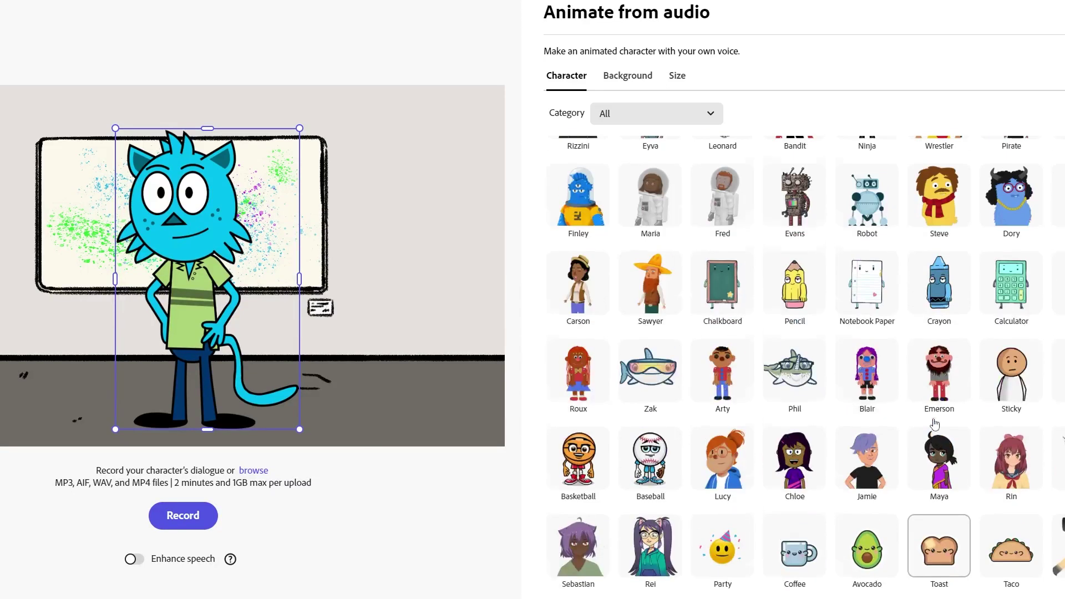
scroll(935, 425, up, 3)
scroll(935, 425, up, 3)
scroll(934, 423, up, 3)
scroll(934, 422, up, 3)
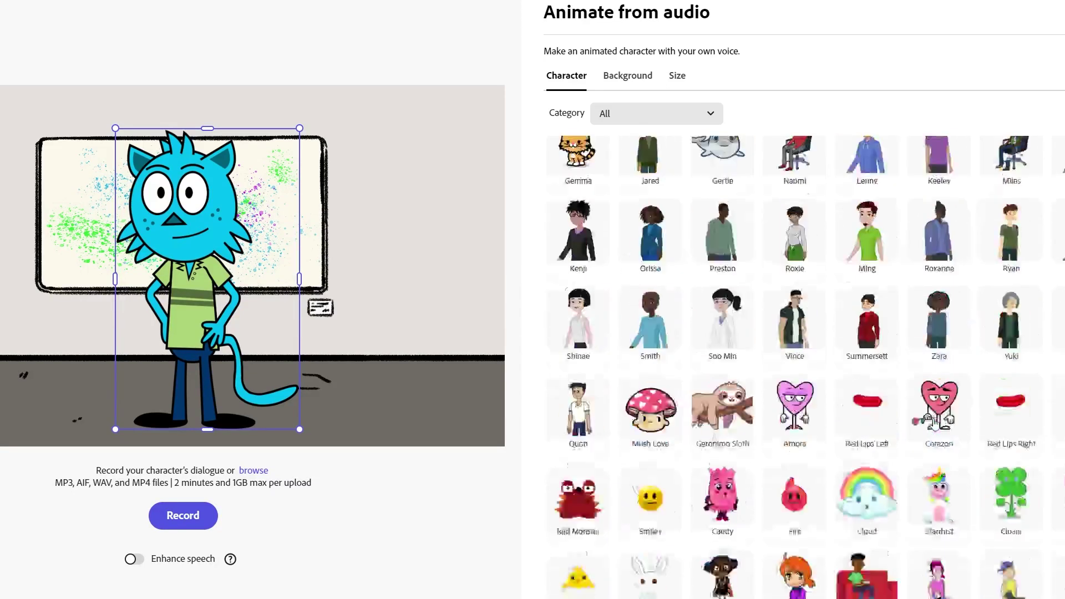
scroll(933, 422, up, 3)
scroll(934, 416, up, 2)
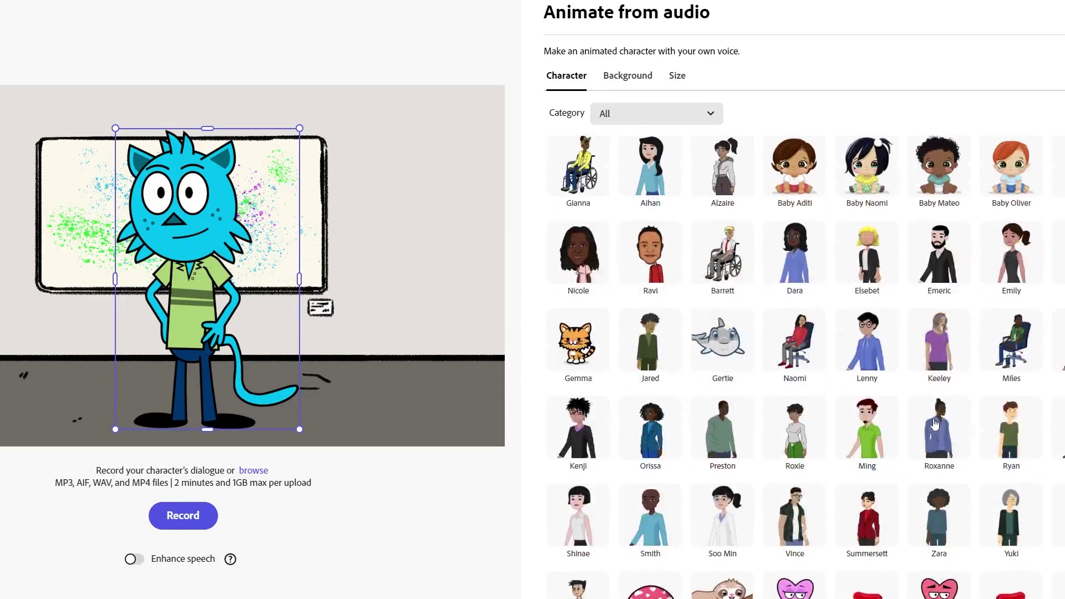
- Browse the Background scenes, including the custom background upload option
click(627, 78)
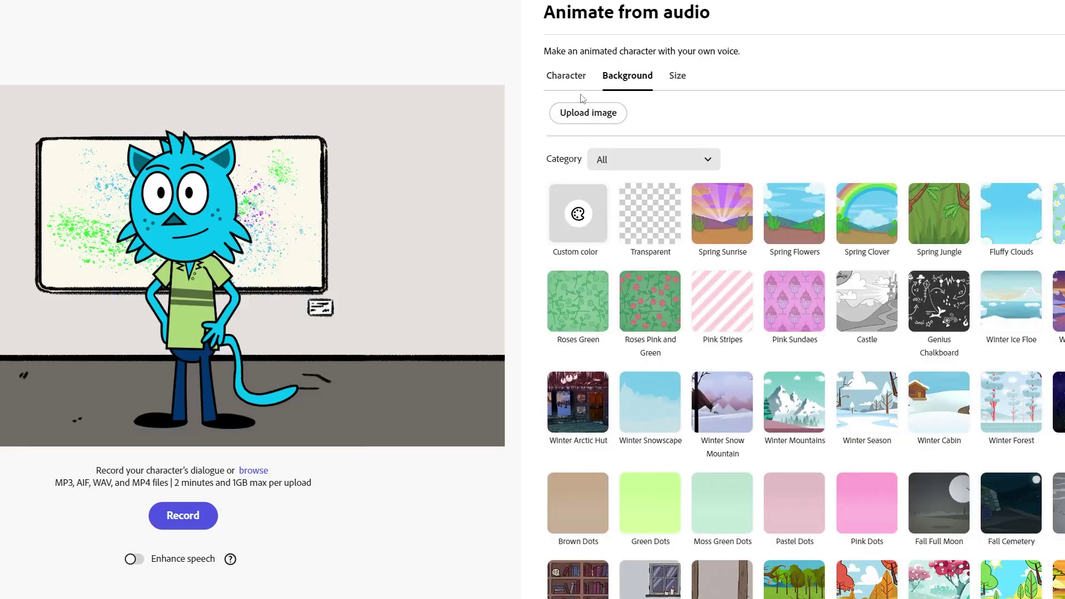
click(608, 113)
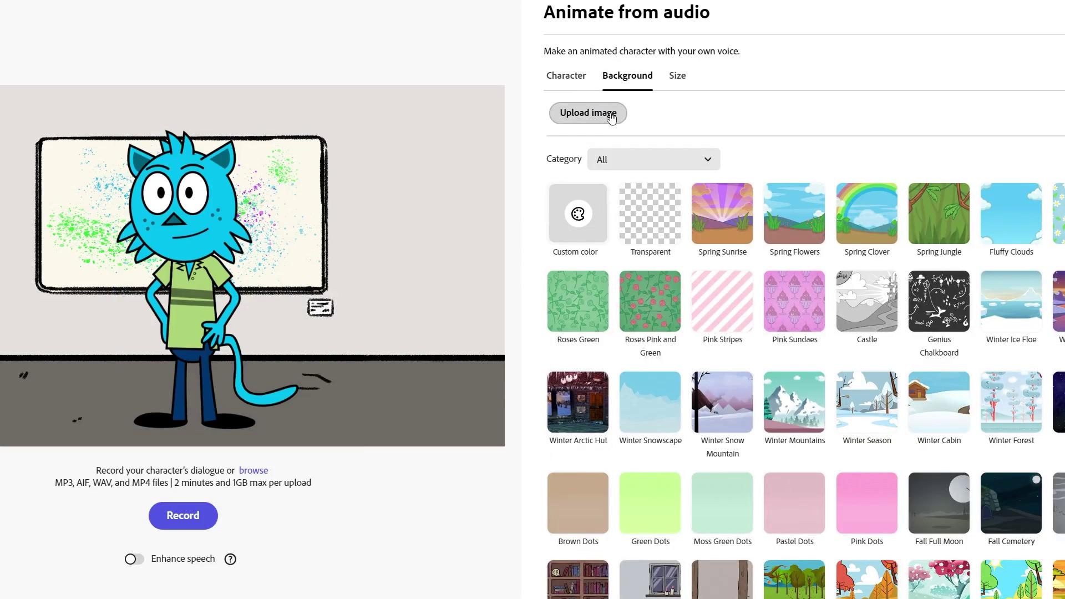
scroll(951, 283, down, 5)
scroll(950, 283, down, 5)
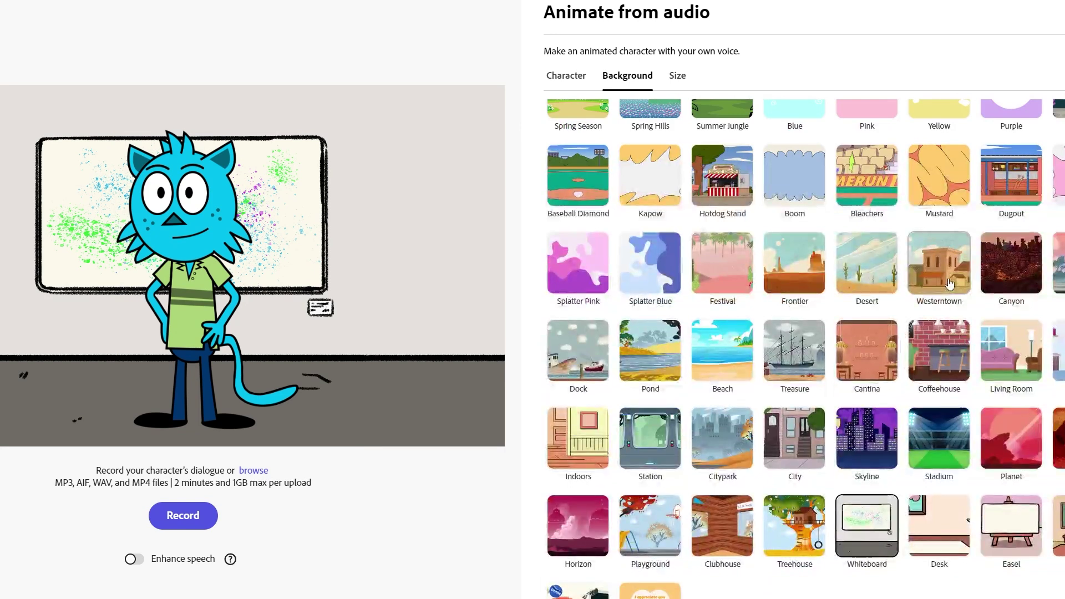
scroll(949, 286, up, 5)
scroll(833, 250, up, 5)
- Check the Size options and keep YouTube Landscape 1920×1080 as the target
click(673, 84)
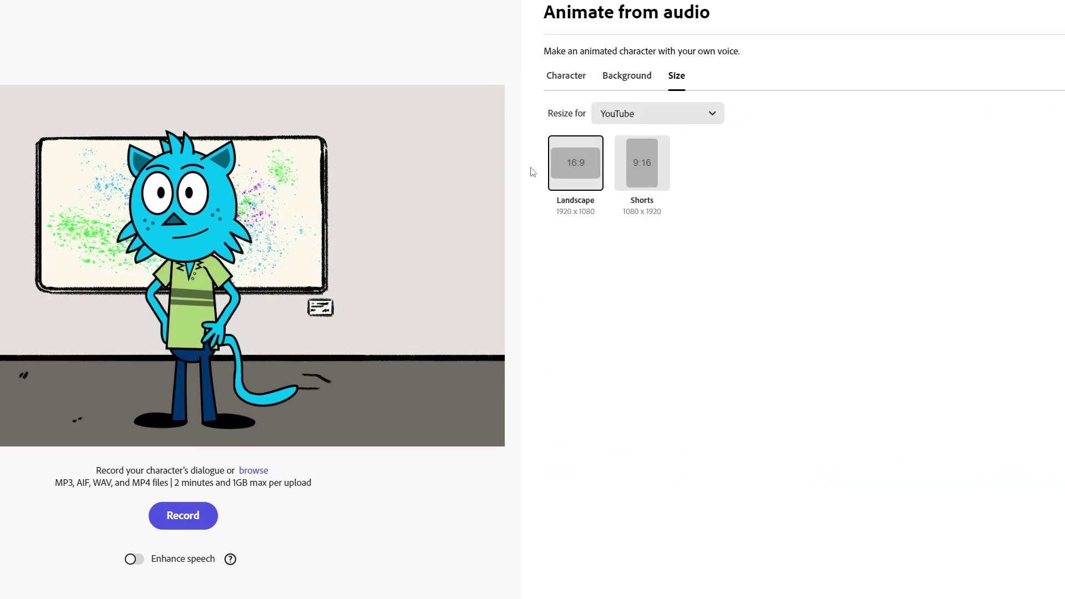
click(656, 116)
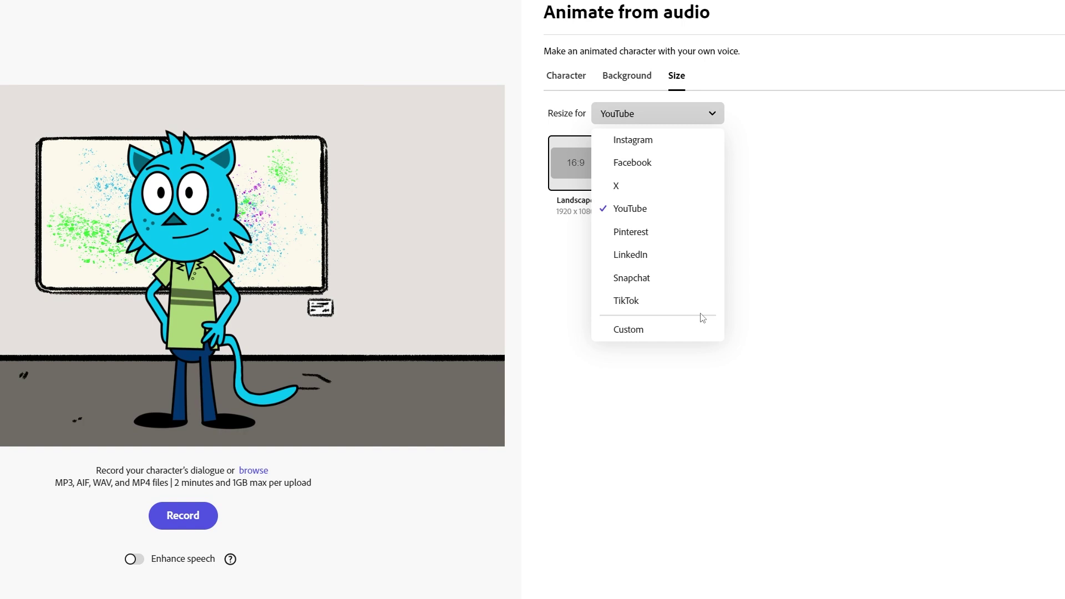
click(850, 267)
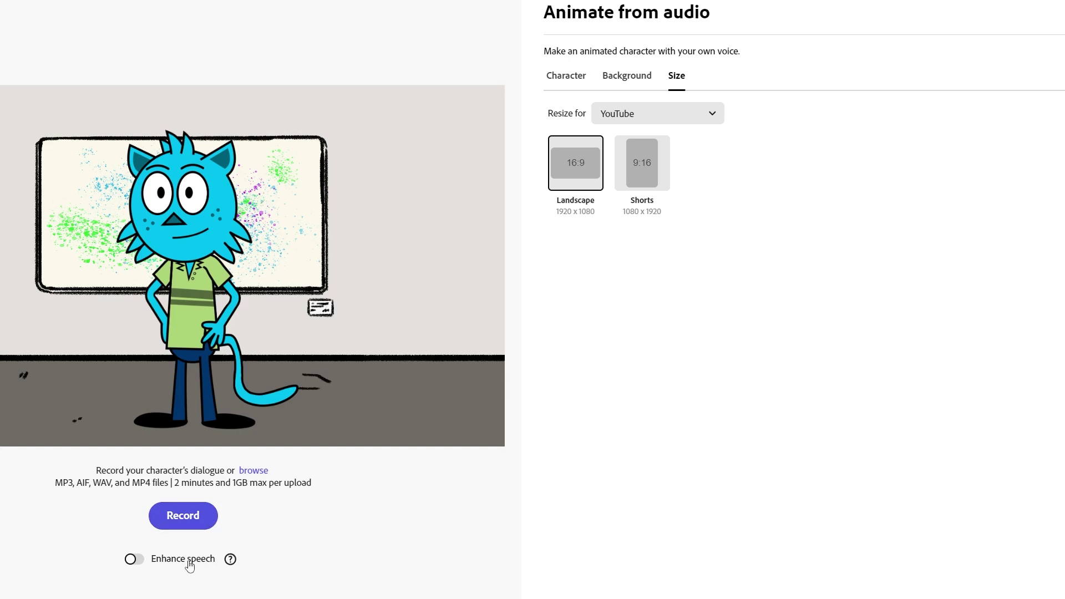
- Toggle Enhance speech on and back off before generating the sloth clip
click(142, 562)
click(141, 565)
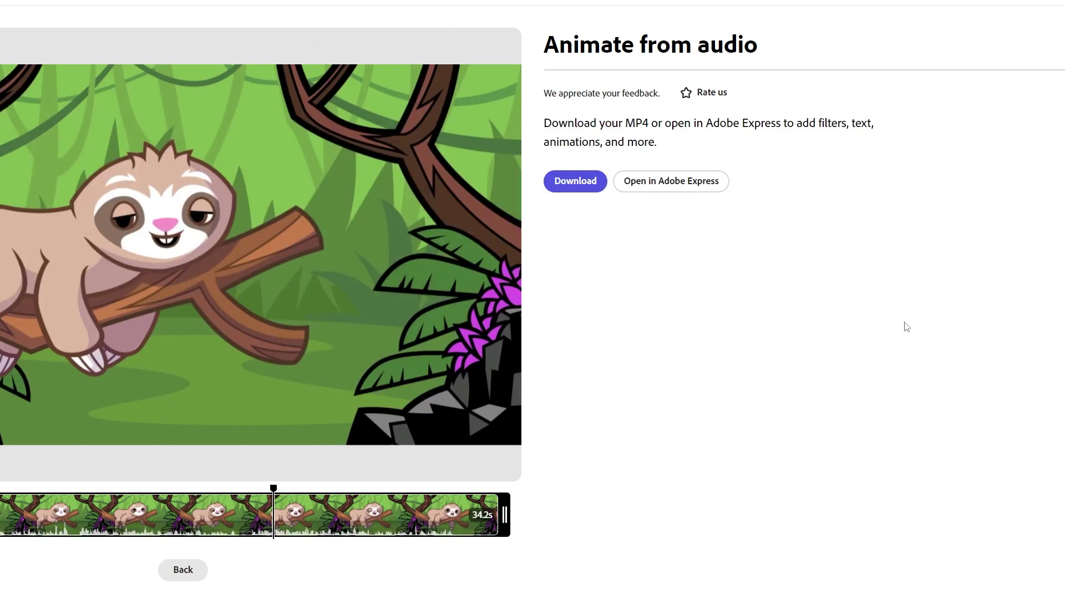
- Download the finished 34-second sloth animation as an MP4
click(585, 185)
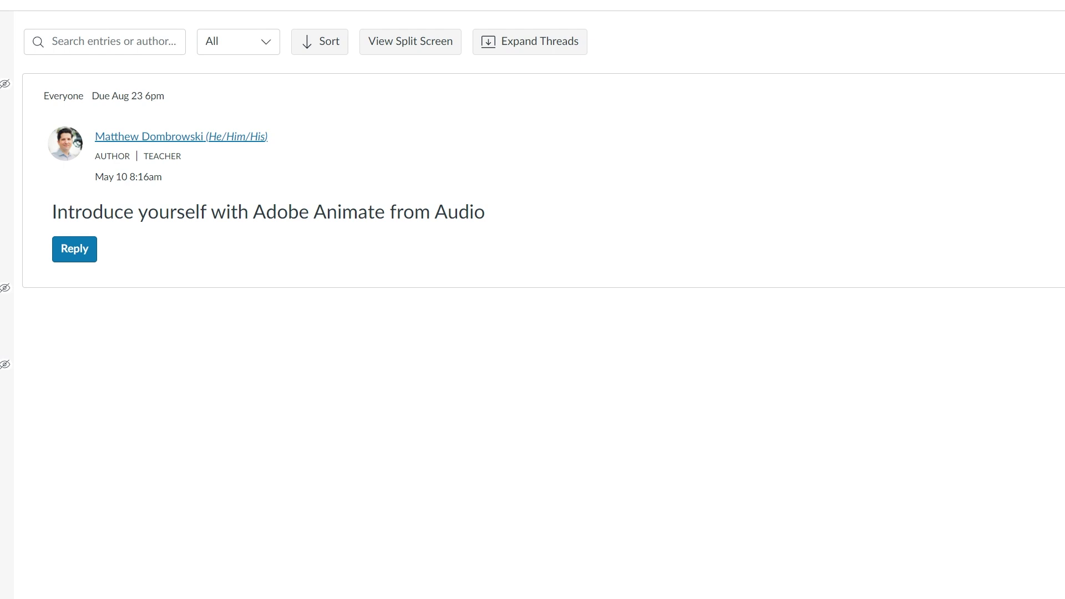
- Start a Canvas discussion reply and bring up Insert > Media > Upload/Record Media
click(65, 255)
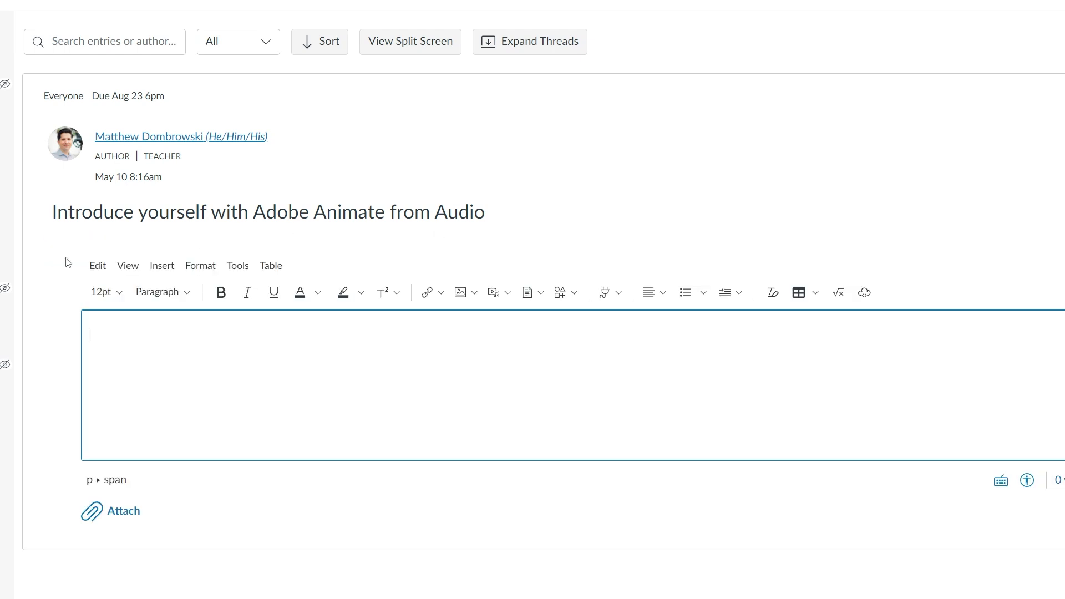
click(156, 273)
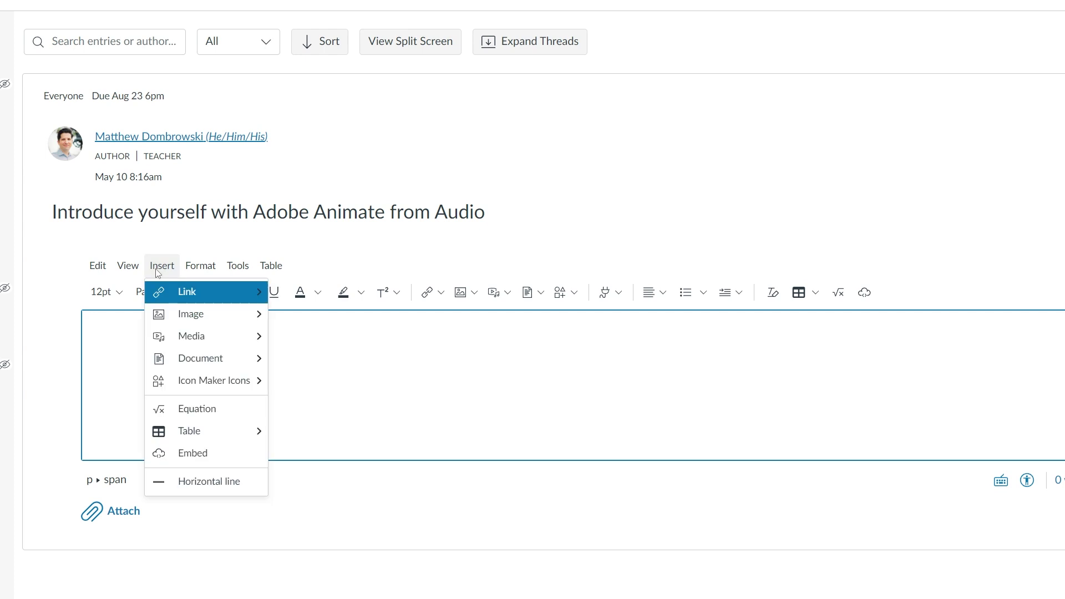
mouse_move(191, 336)
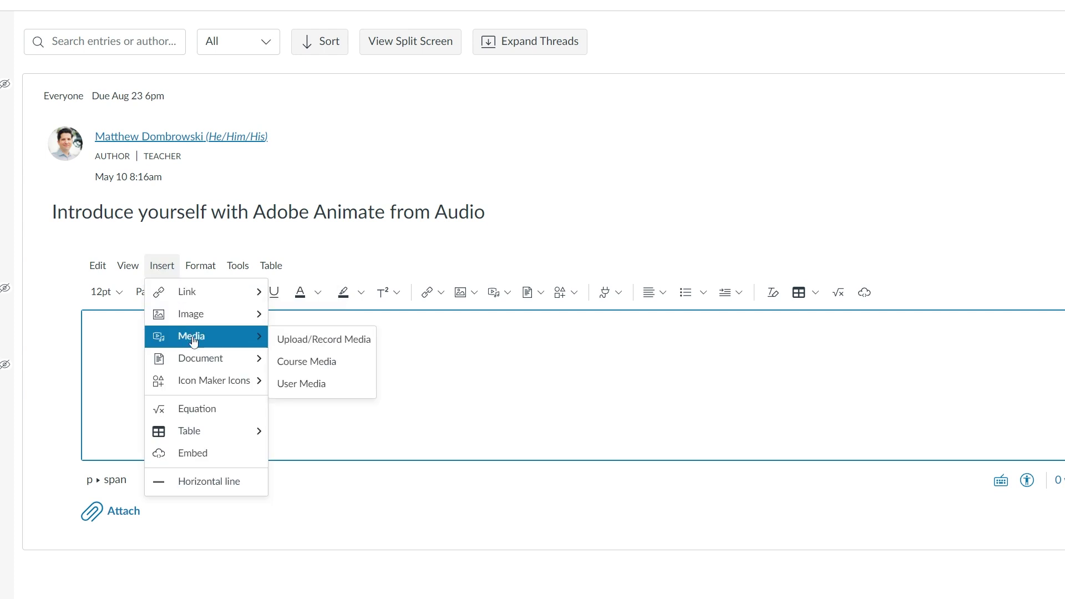
click(293, 348)
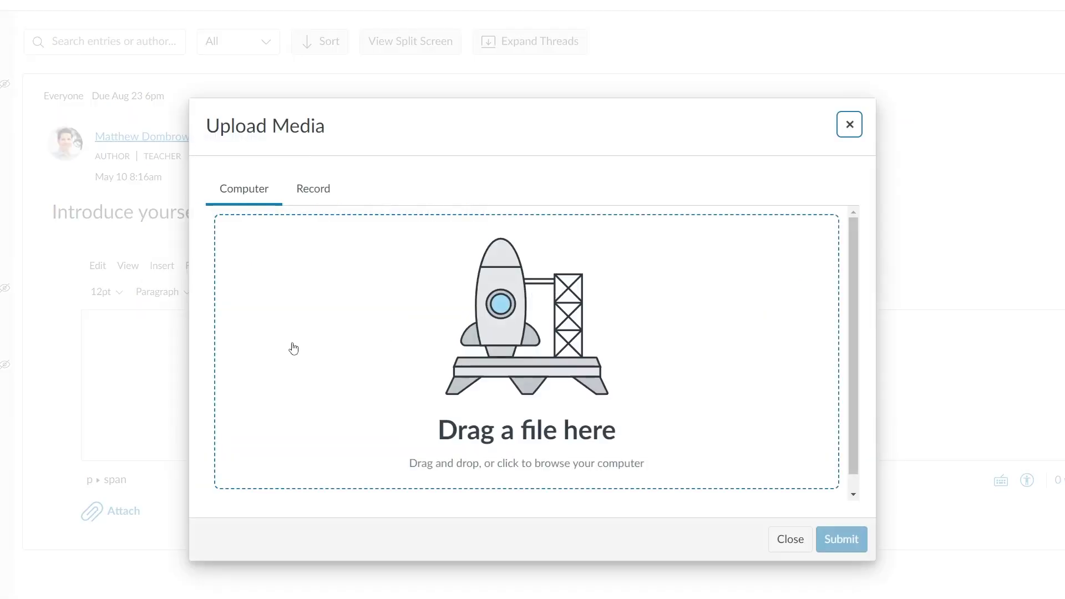
- Pick Geronimo-Sloth.mp4 from the computer and submit it into the reply
click(504, 403)
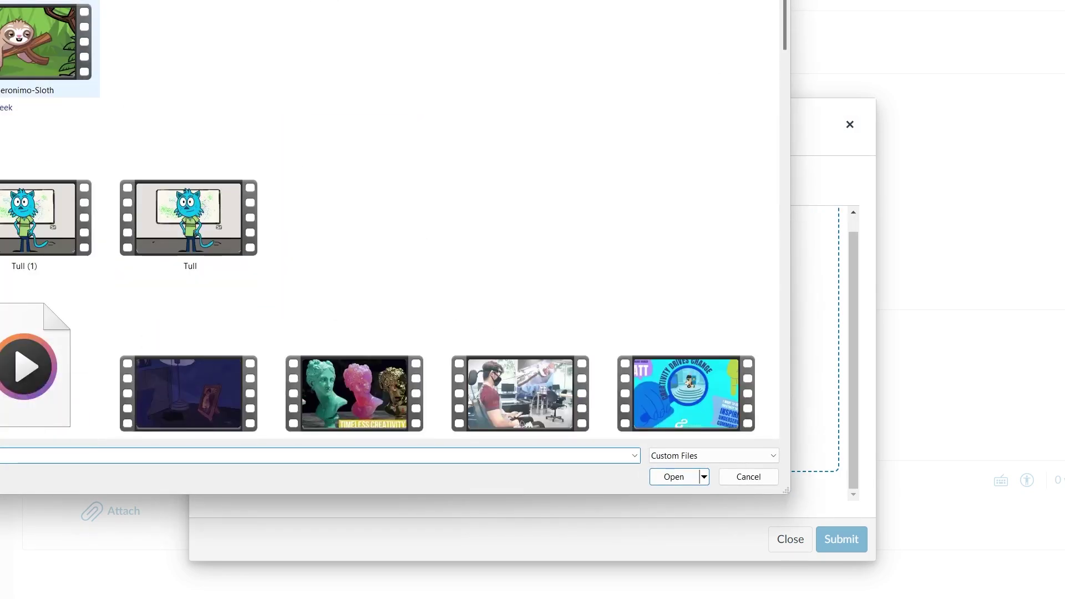
key(Return)
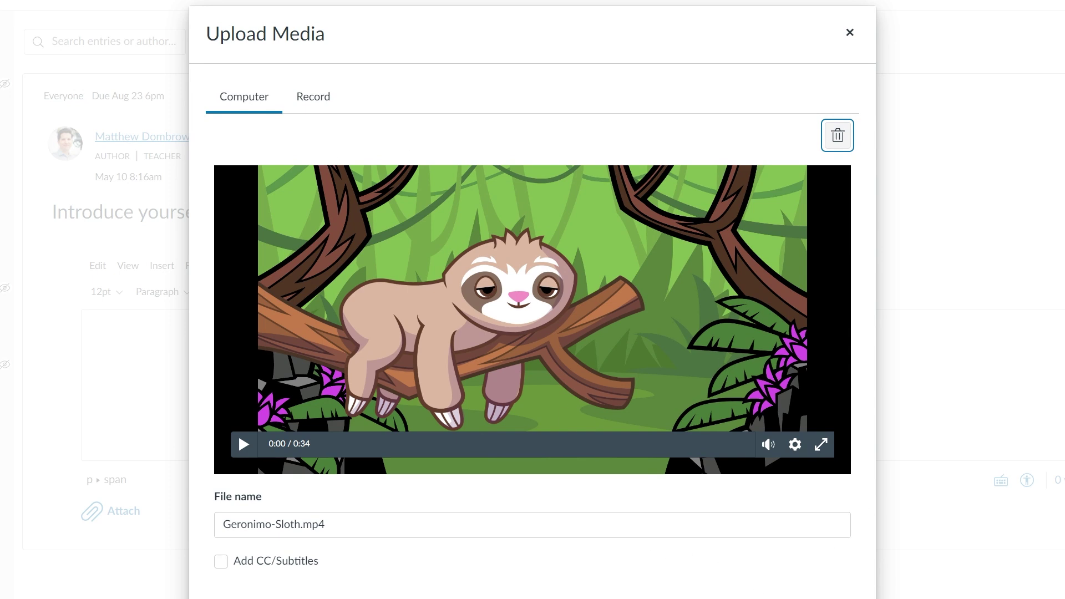
key(Return)
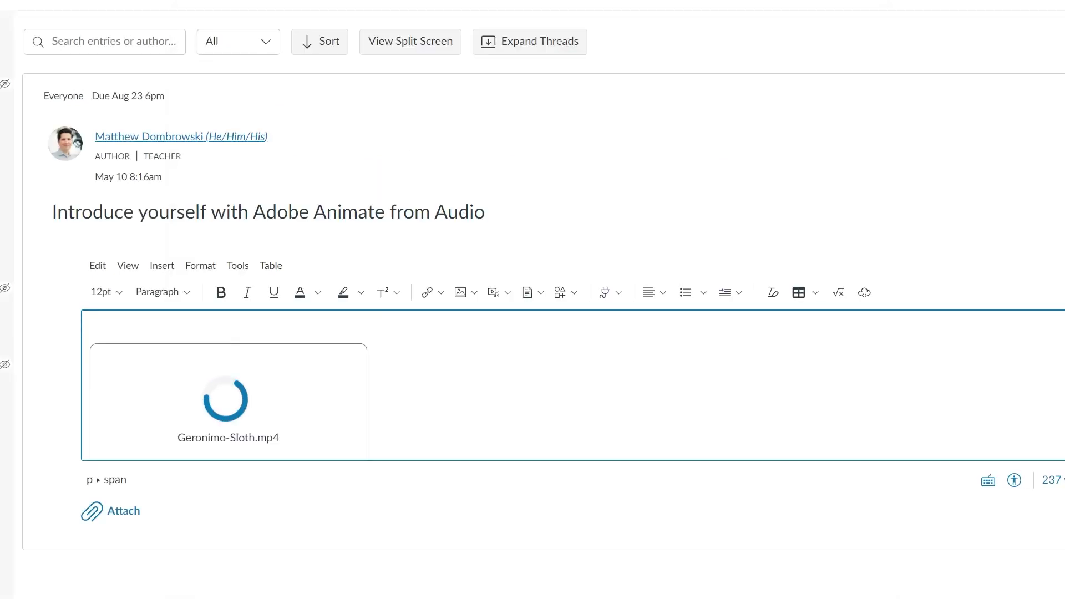